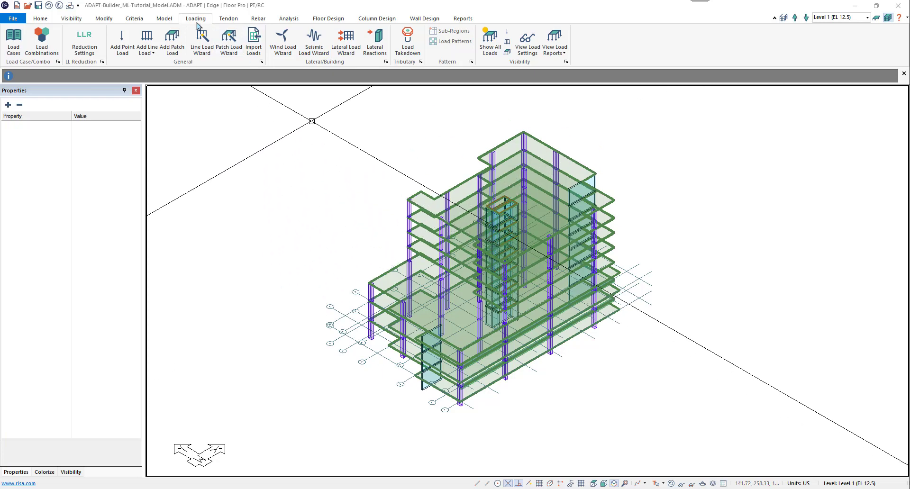
Step: Open the Load Combinations dialog from the Loading ribbon, showing the five existing combinations
left_click(42, 47)
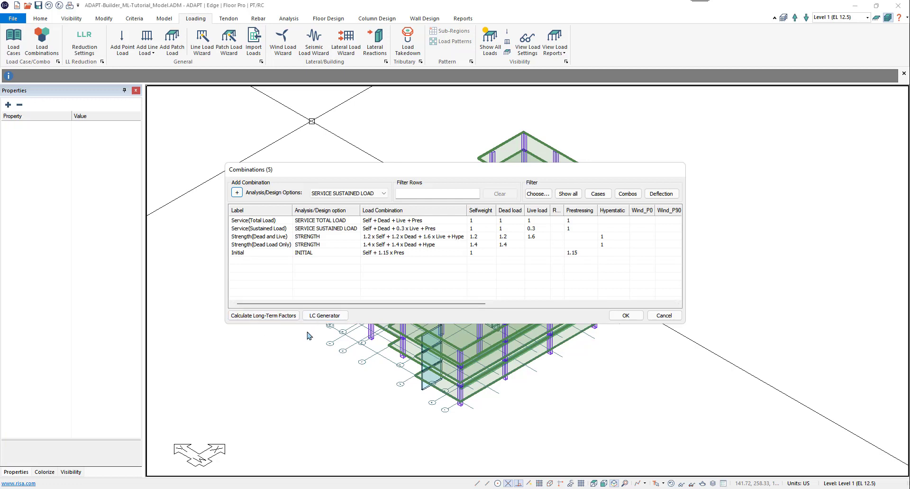
Step: Open the LC Generator with both SLS and ULS Design combinations ticked
left_click(328, 317)
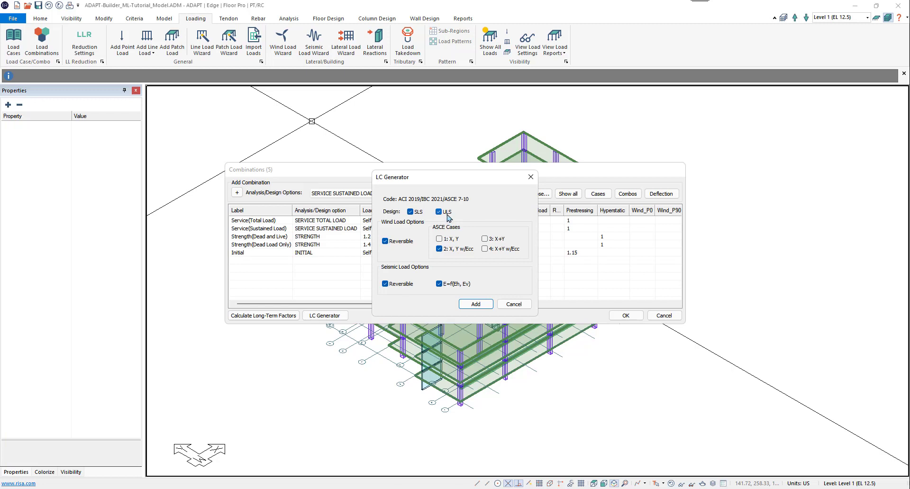
left_click(411, 212)
left_click(410, 212)
left_click(439, 212)
Step: Tick Reversible under Wind Load Options, keeping ASCE case 2 (X, Y with eccentricity) checked
left_click(403, 246)
Step: Add the generated wind and seismic combinations, bringing the table to 93 entries
left_click(470, 304)
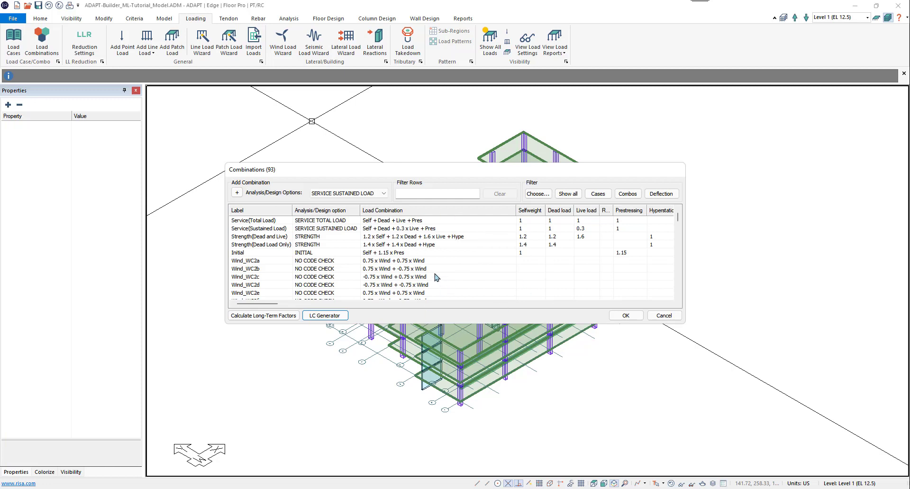
mouse_move(278, 309)
left_mouse_down()
mouse_move(302, 306)
mouse_move(295, 306)
left_mouse_up()
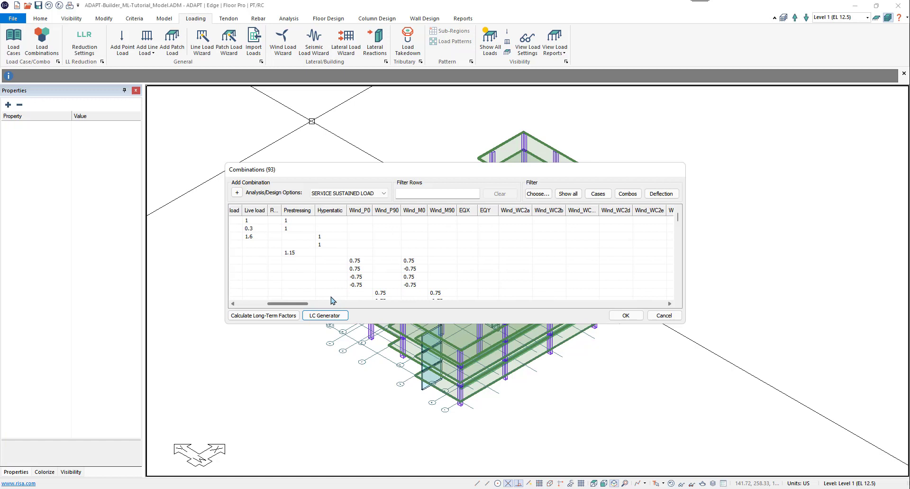
scroll(388, 280, "down", 2)
scroll(388, 281, "down", 1)
scroll(388, 281, "up", 1)
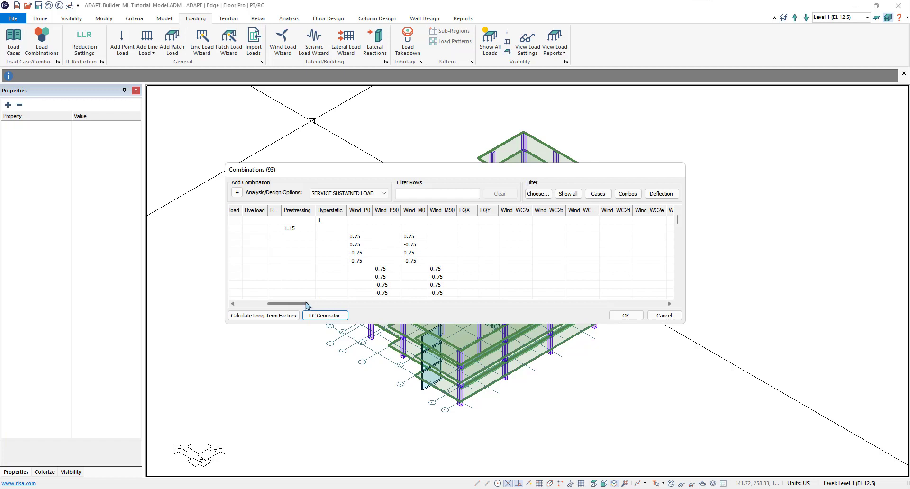
Step: Review the 93 combinations down to the ±0.7 and ±0.91 EQX/EQY seismic service cases
left_click_drag(307, 304, 268, 304)
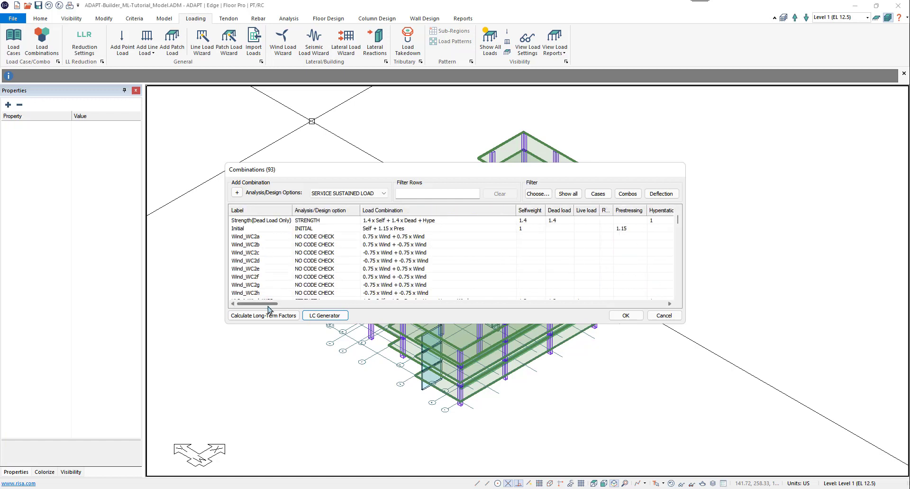
left_click_drag(269, 307, 318, 306)
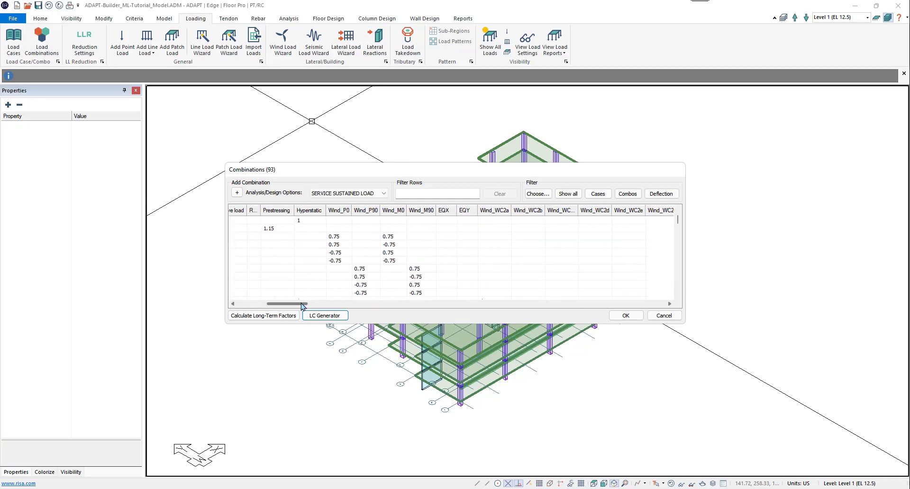
scroll(481, 272, "down", 2)
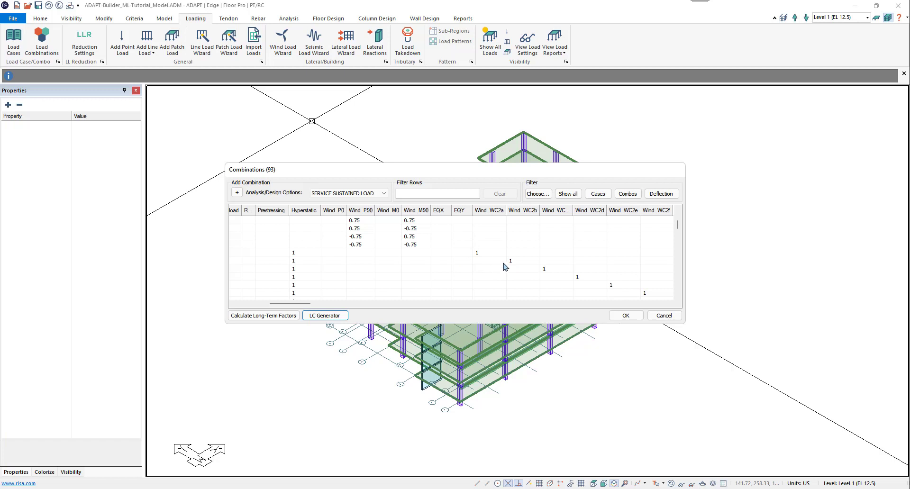
scroll(497, 273, "down", 2)
scroll(496, 275, "down", 2)
scroll(493, 278, "down", 2)
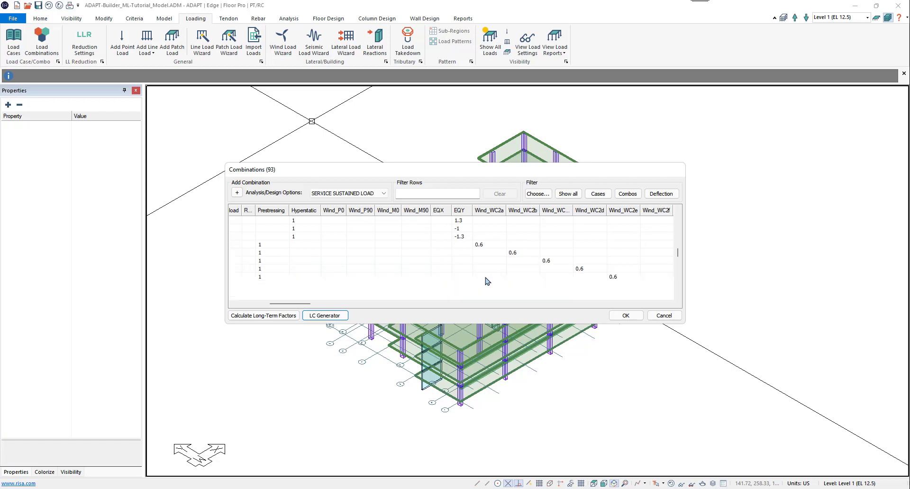
scroll(488, 280, "down", 2)
scroll(486, 285, "down", 3)
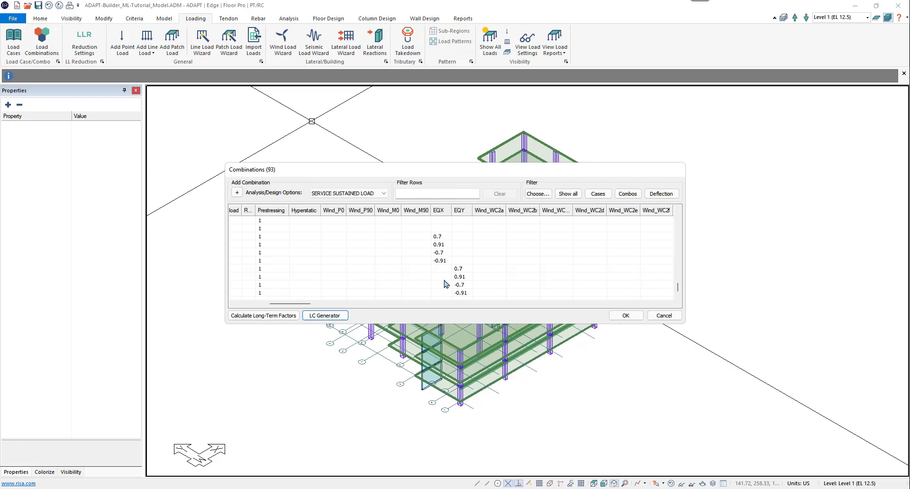
left_click_drag(285, 303, 249, 304)
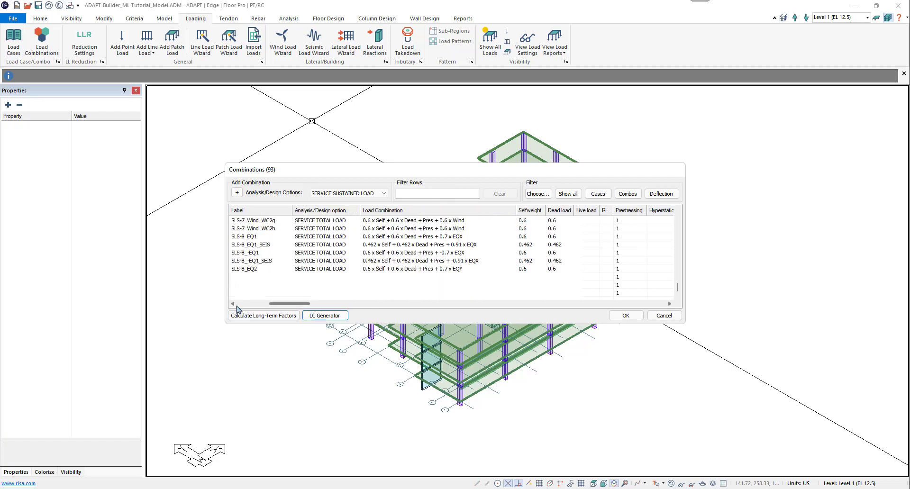
Step: Accept the 93 combinations and start Execute Analysis, answering Yes to the unmapped loads warning
left_click(626, 315)
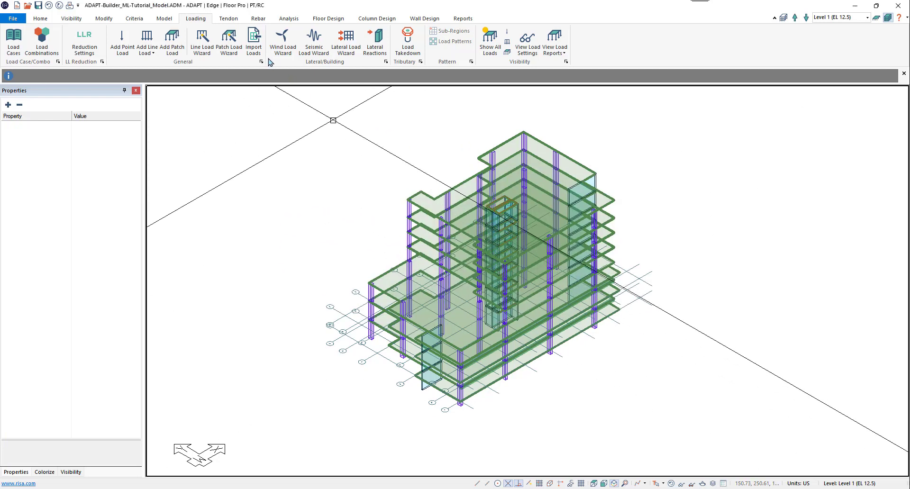
left_click(290, 19)
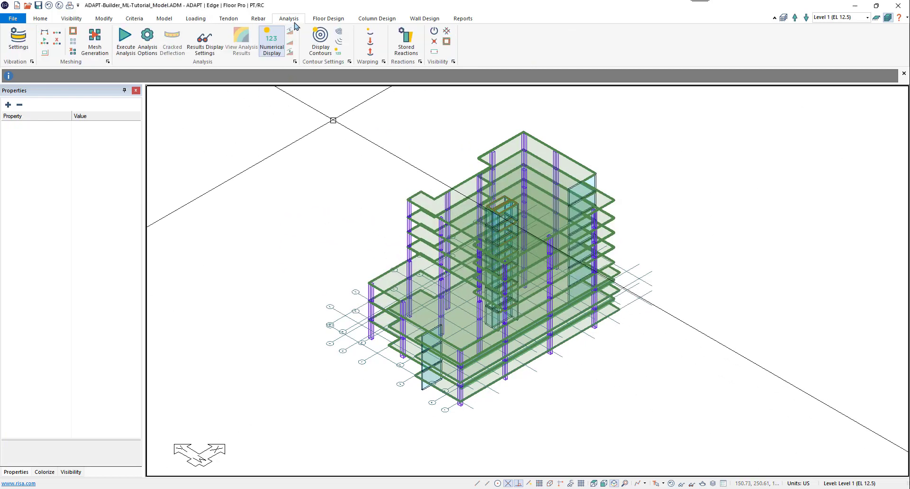
left_click(126, 46)
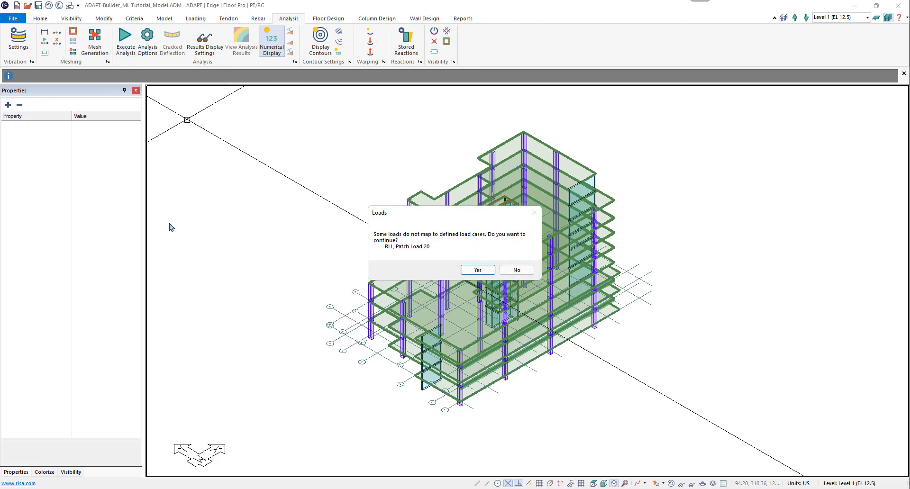
left_click(517, 270)
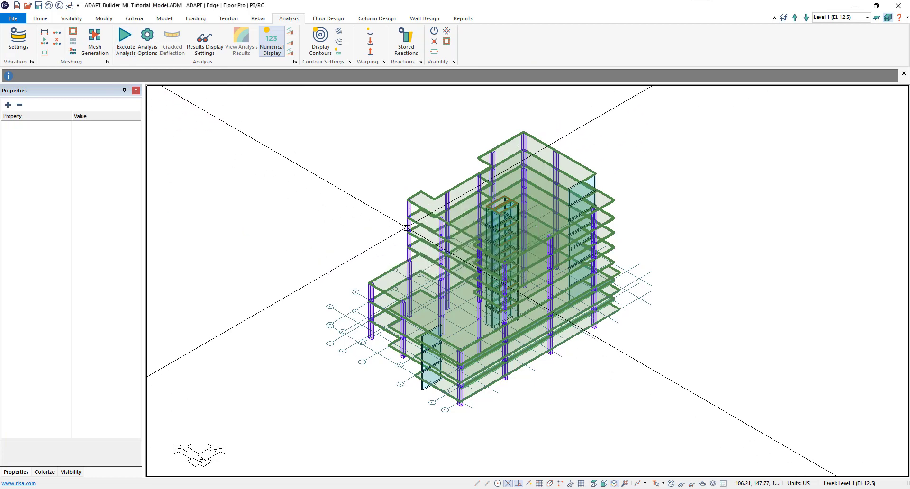
left_click(126, 46)
left_click(477, 270)
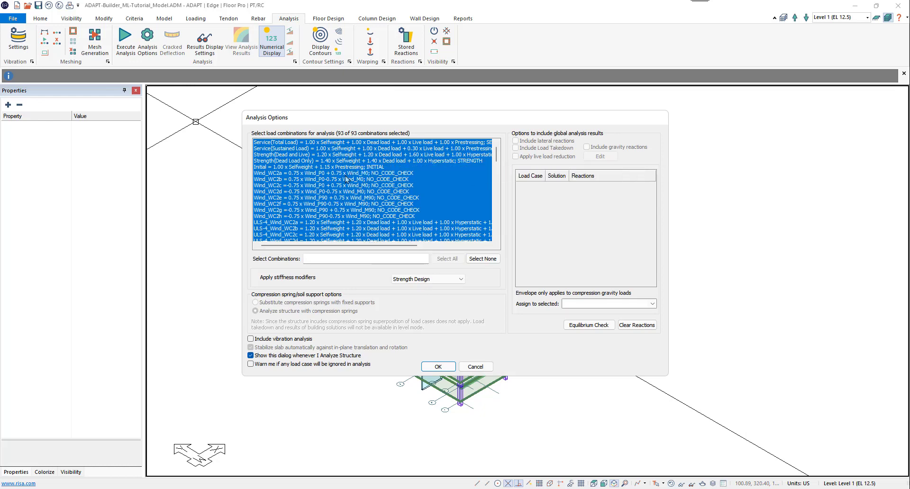
Step: Check in Analysis Options that all 93 of 93 combinations are selected
scroll(348, 195, "down", 6)
scroll(344, 201, "down", 7)
scroll(345, 201, "down", 5)
scroll(348, 209, "down", 3)
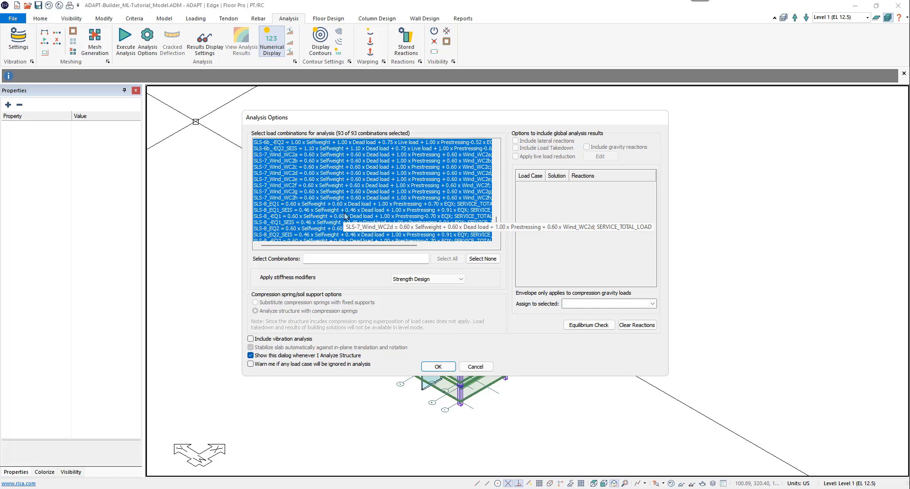
scroll(351, 216, "down", 2)
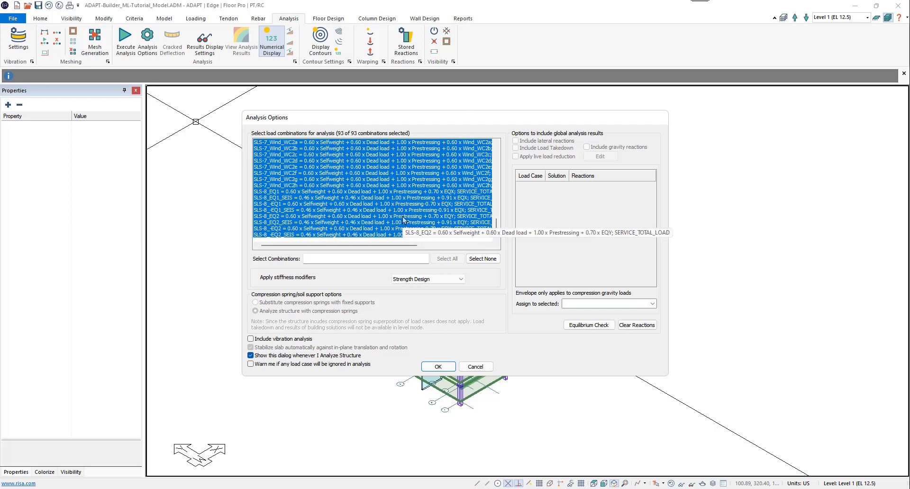
Step: Cancel Analysis Options without running the analysis
left_click(474, 366)
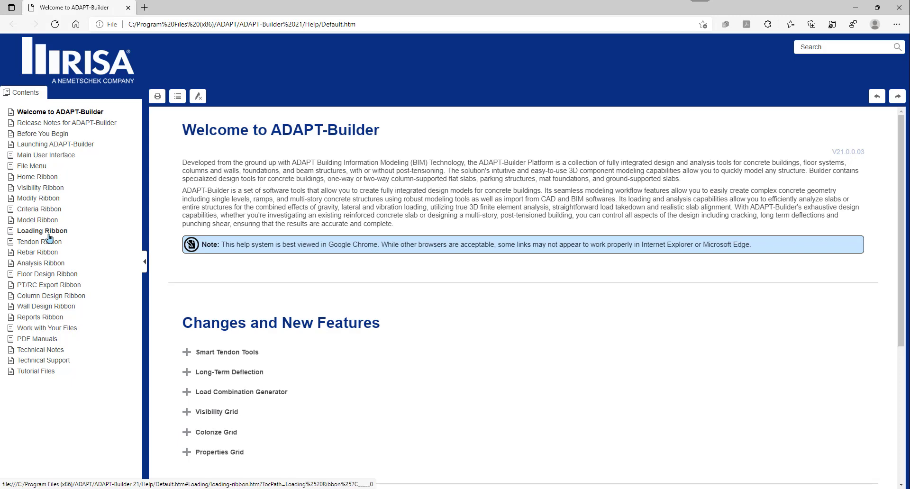
Step: Read the Loading Ribbon, Load Combinations and LC Generator help topics, ending on Tutorial Files
left_click(50, 232)
left_click(57, 244)
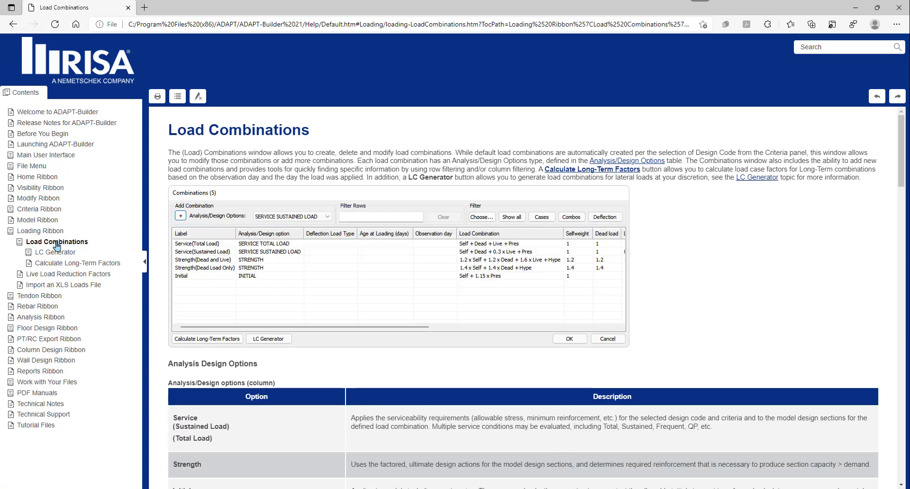
left_click(63, 255)
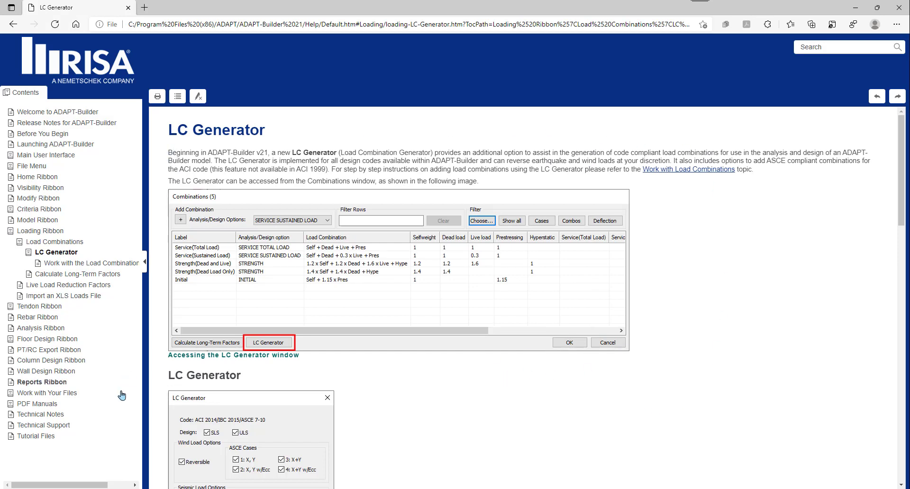
left_click(38, 436)
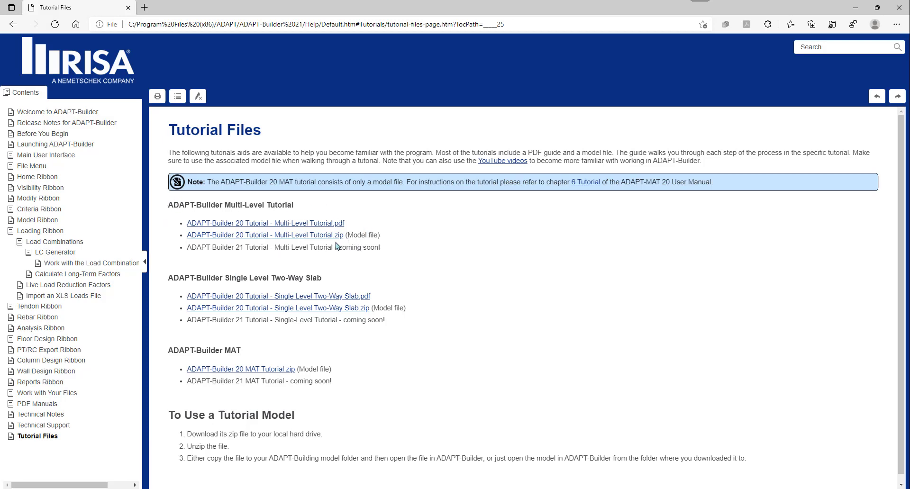
Step: Minimize the help browser to return to the multi-storey model
left_click(855, 8)
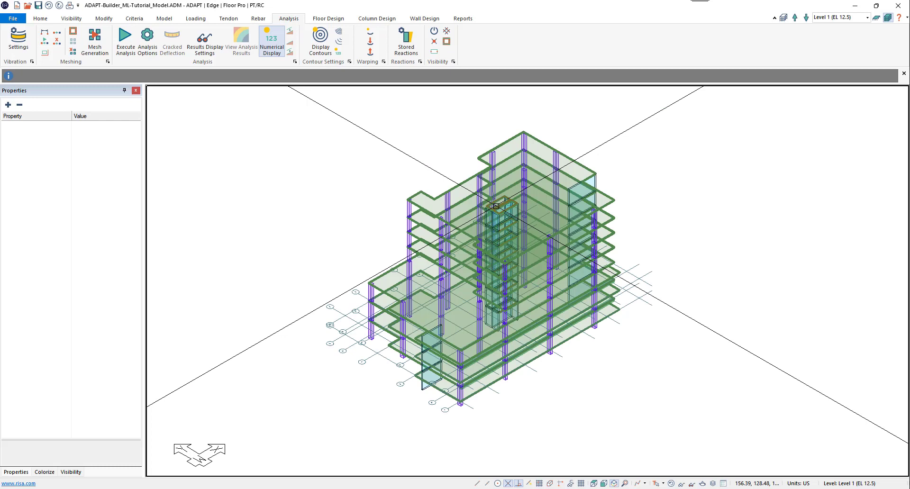